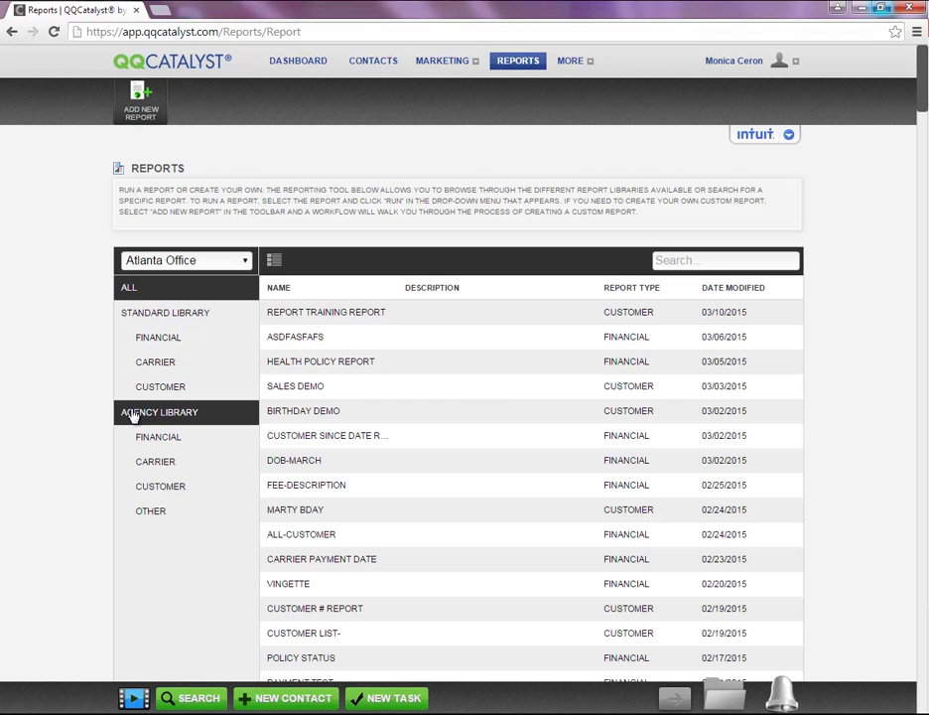
Start a new custom report and look through its workflow pages from Report Category to Report Preview
left_click(127, 112)
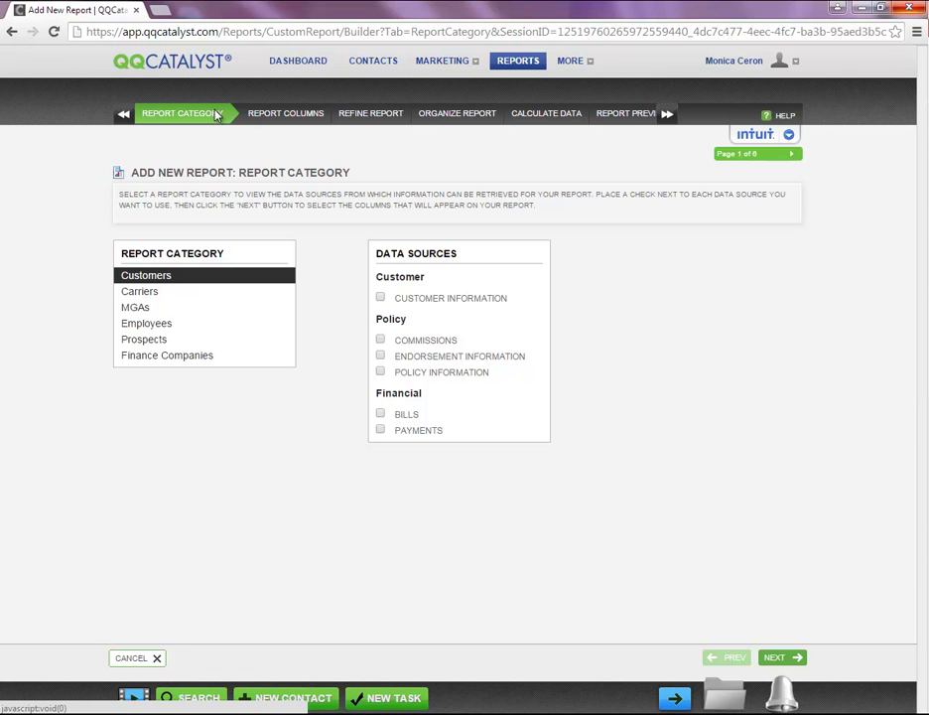
left_click(253, 117)
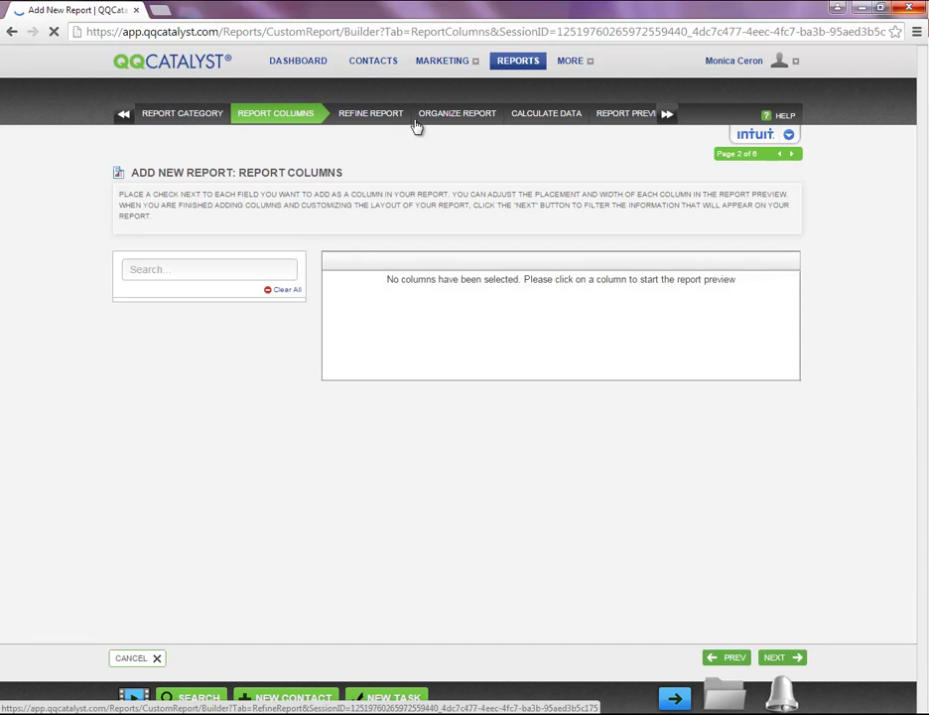
left_click(452, 115)
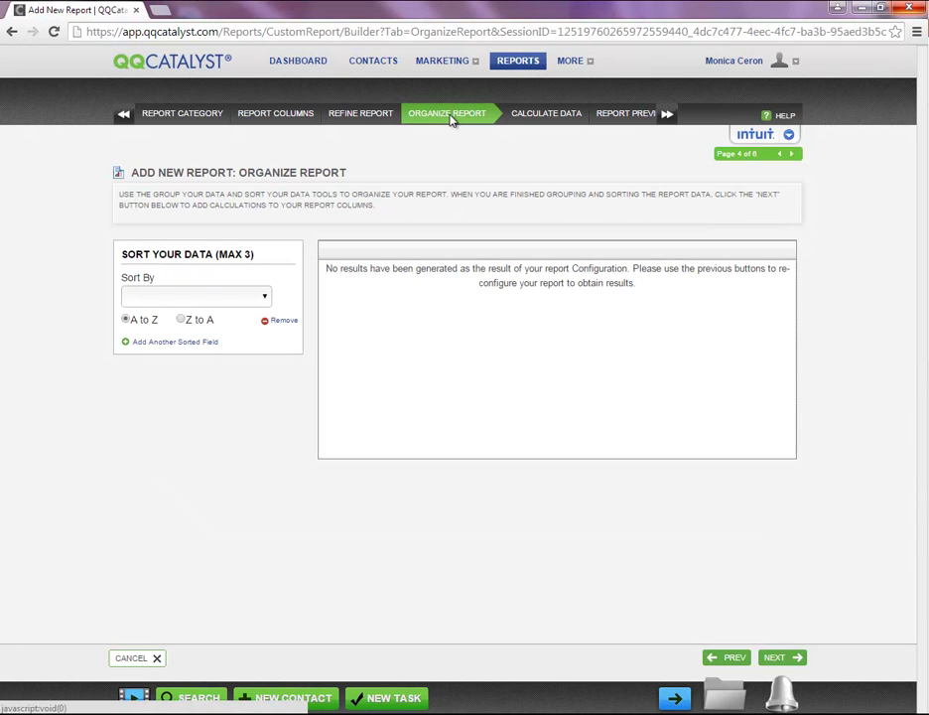
left_click(793, 157)
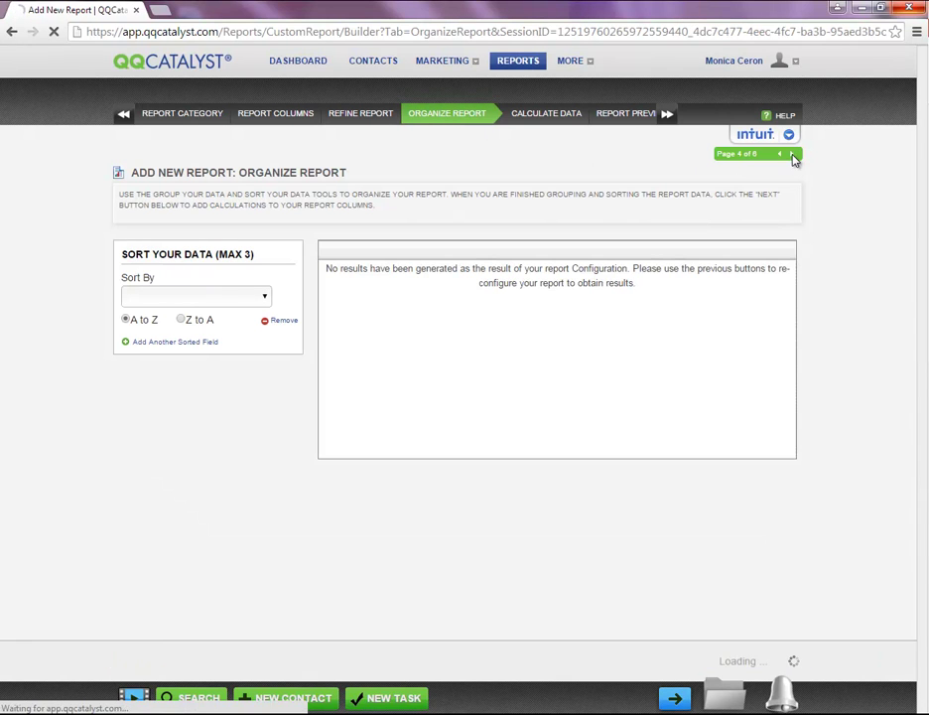
left_click(793, 157)
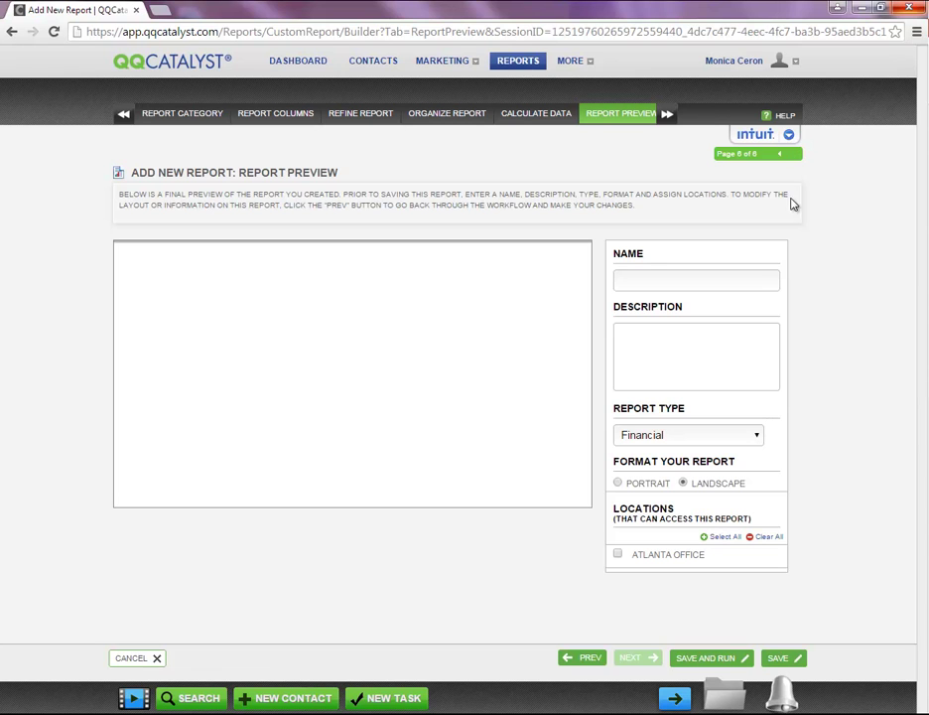
left_click(590, 663)
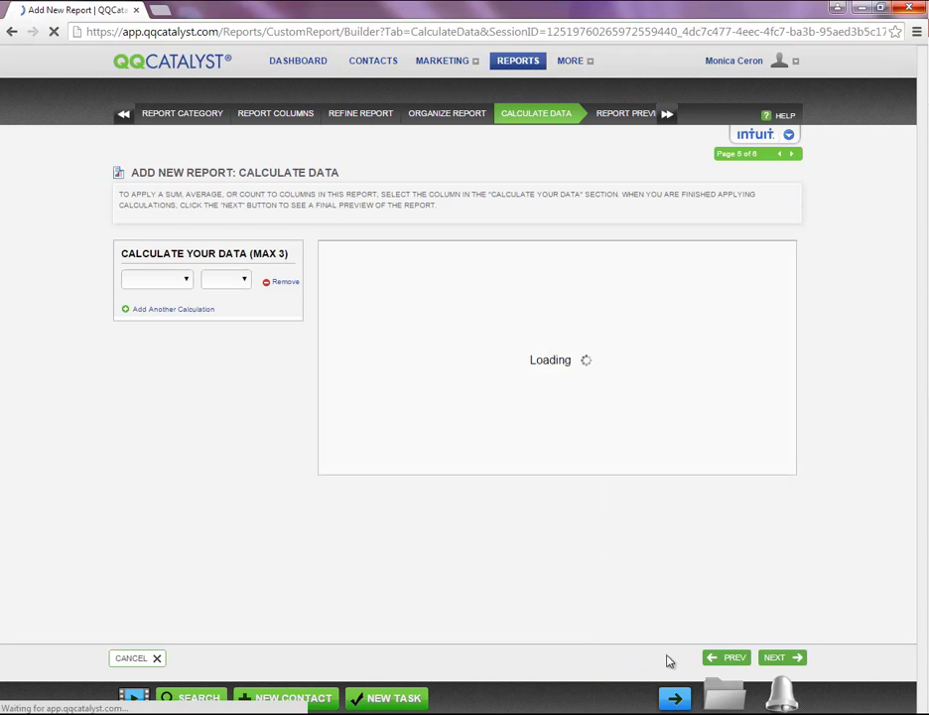
left_click(795, 660)
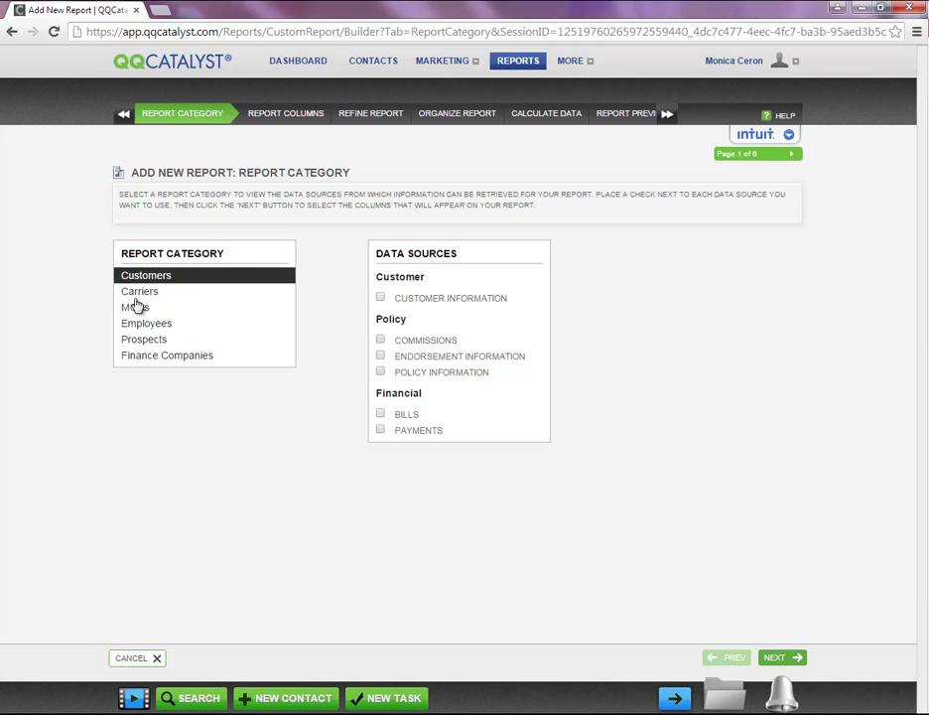
Examine the data sources offered for the MGAs, Employees, Prospects and Finance Companies report categories
left_click(136, 307)
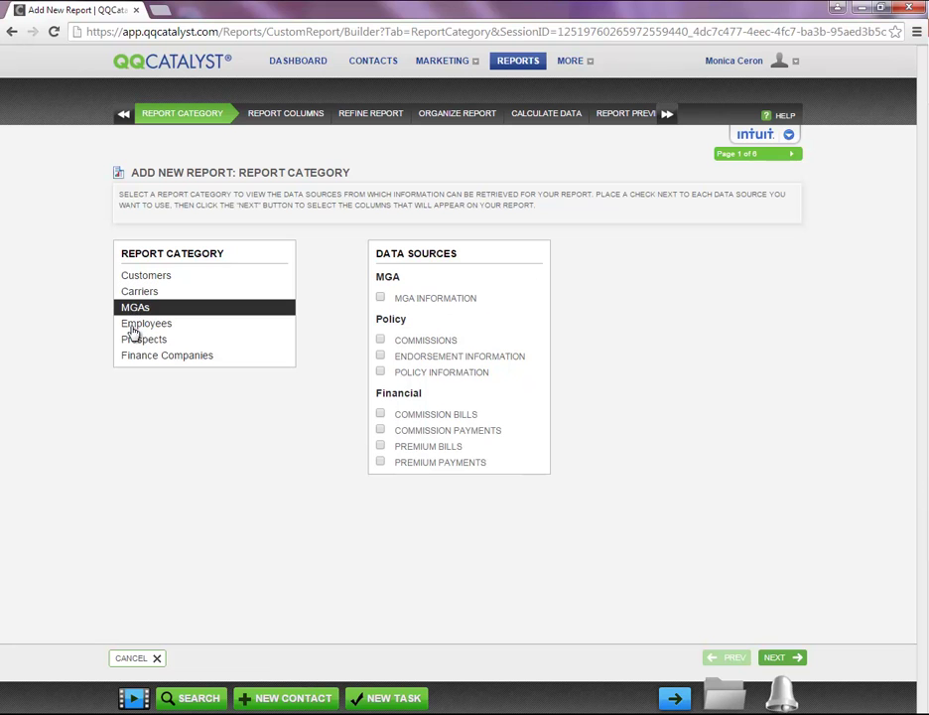
left_click(135, 325)
left_click(138, 341)
left_click(143, 359)
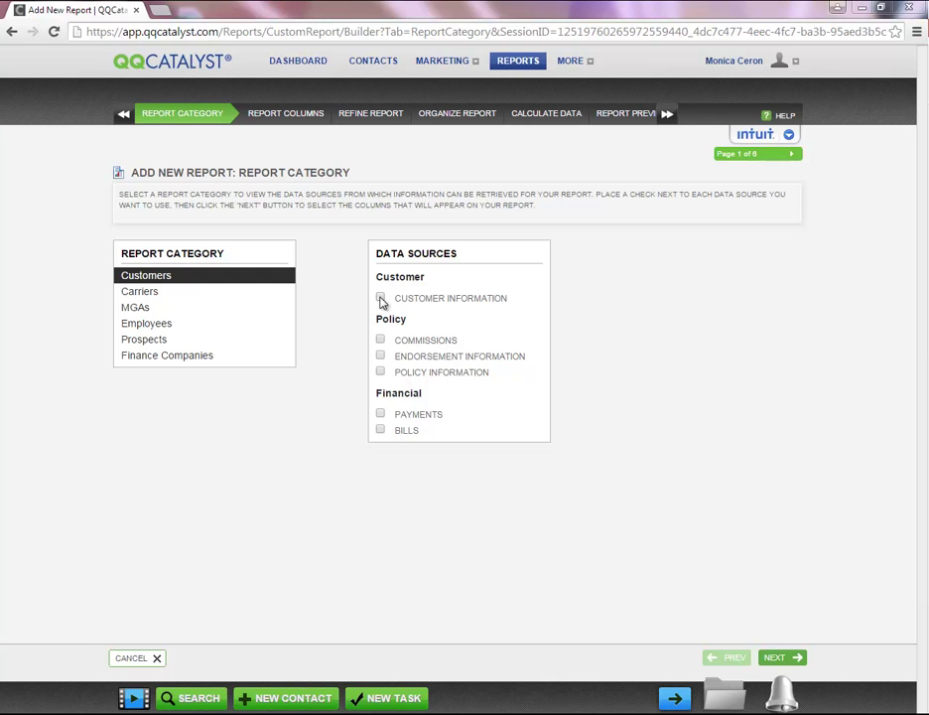
For the Customers category, select Customer Information, Commissions, Endorsement Information and Policy Information as data sources
left_click(380, 298)
left_click(380, 341)
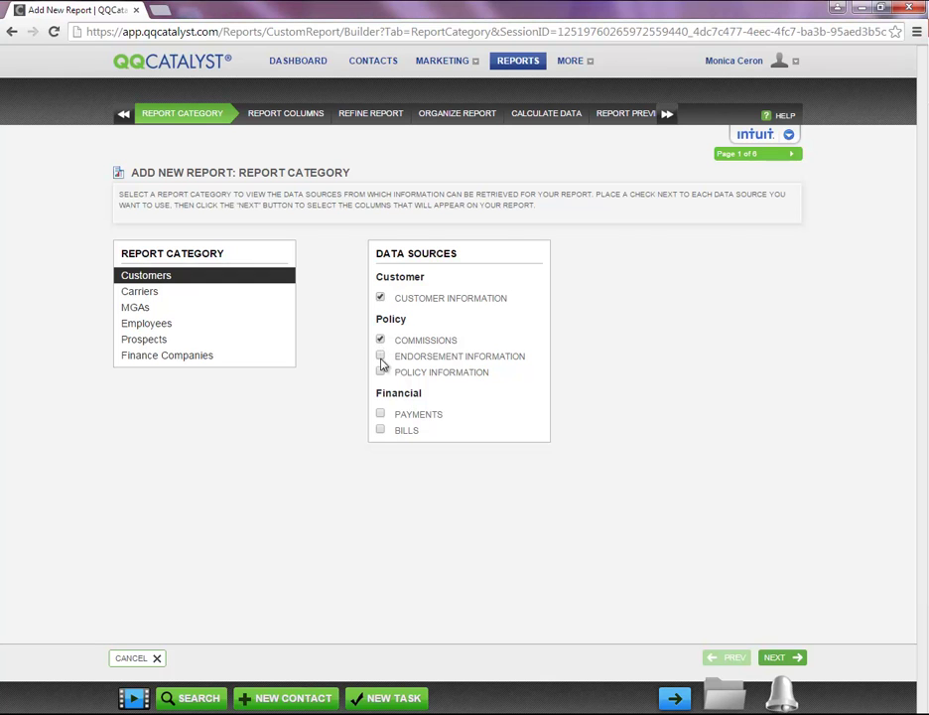
left_click(380, 356)
left_click(381, 372)
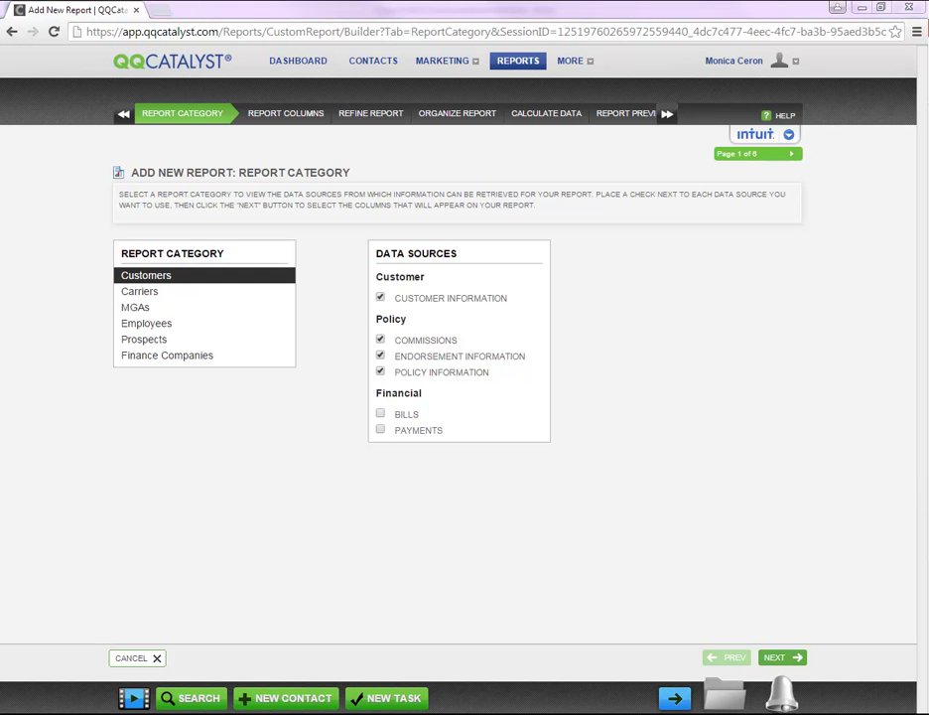
Go to the report's column selection and search the available columns for "name"
left_click(308, 113)
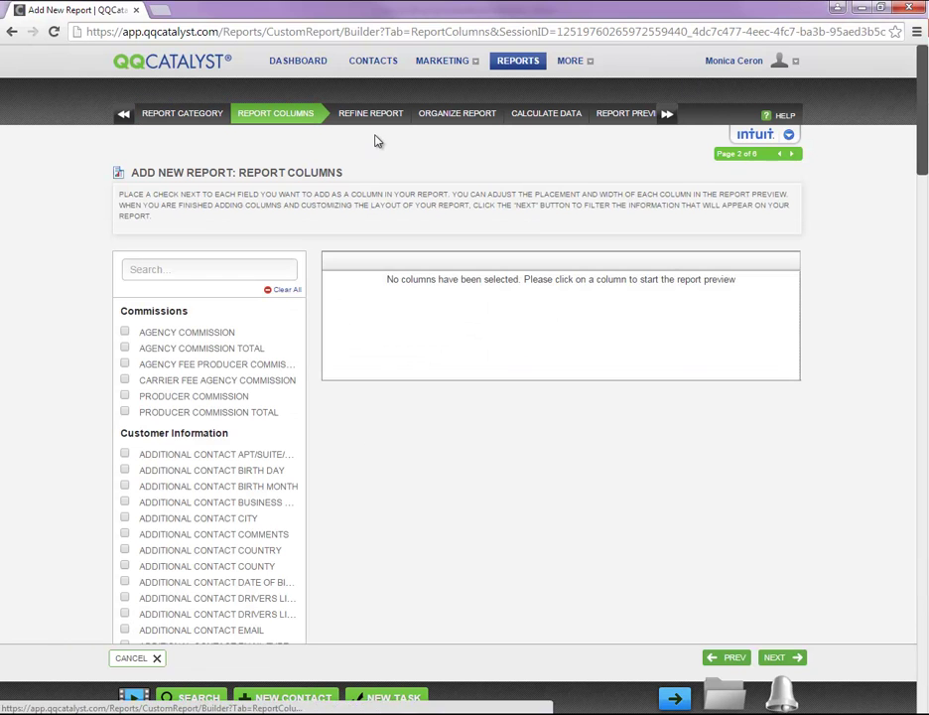
left_click(196, 265)
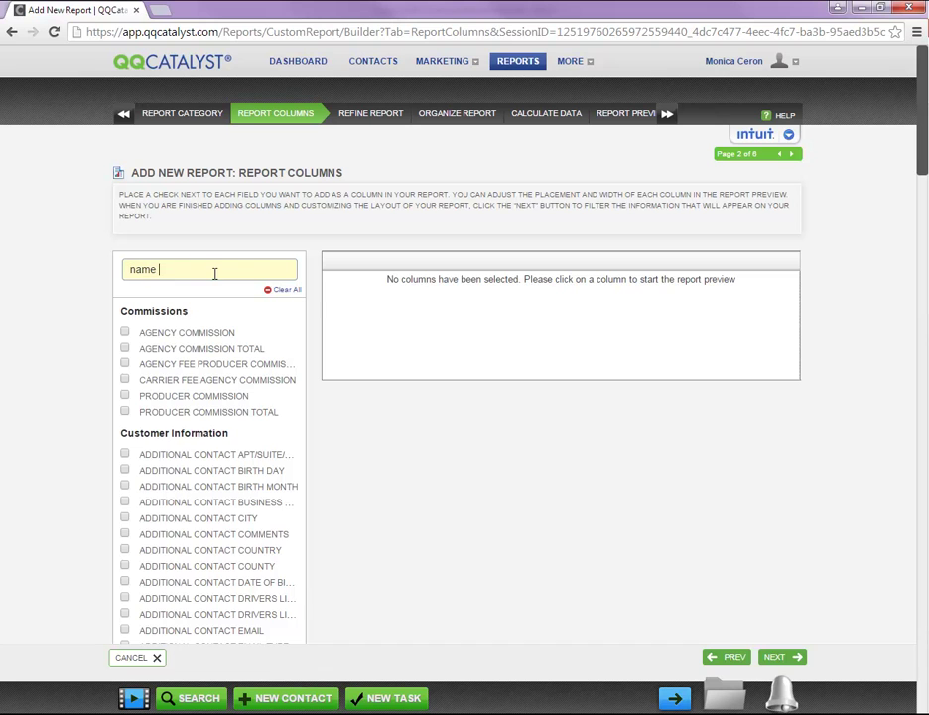
type("name")
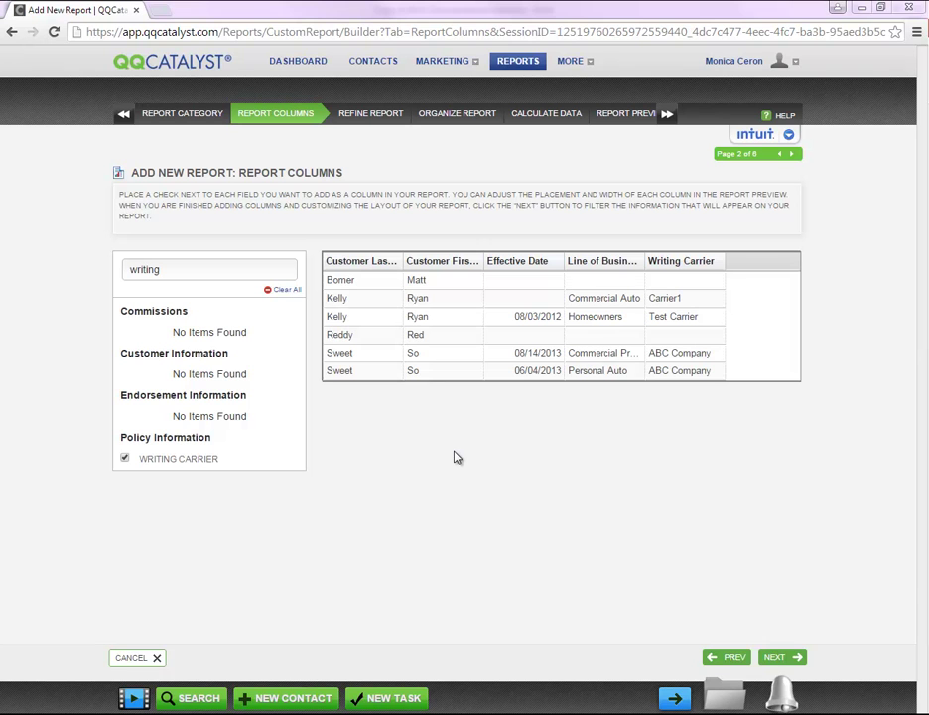
Move the Customer Last Name column behind Customer First Name in the preview, and clear all selected columns
left_click_drag(383, 270, 453, 271)
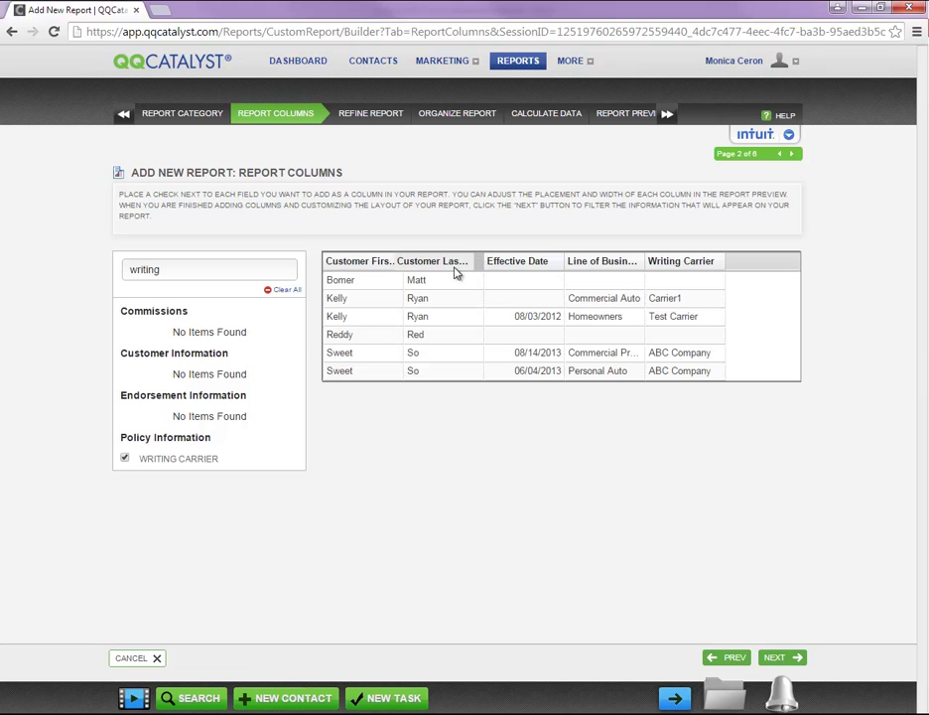
left_click(283, 293)
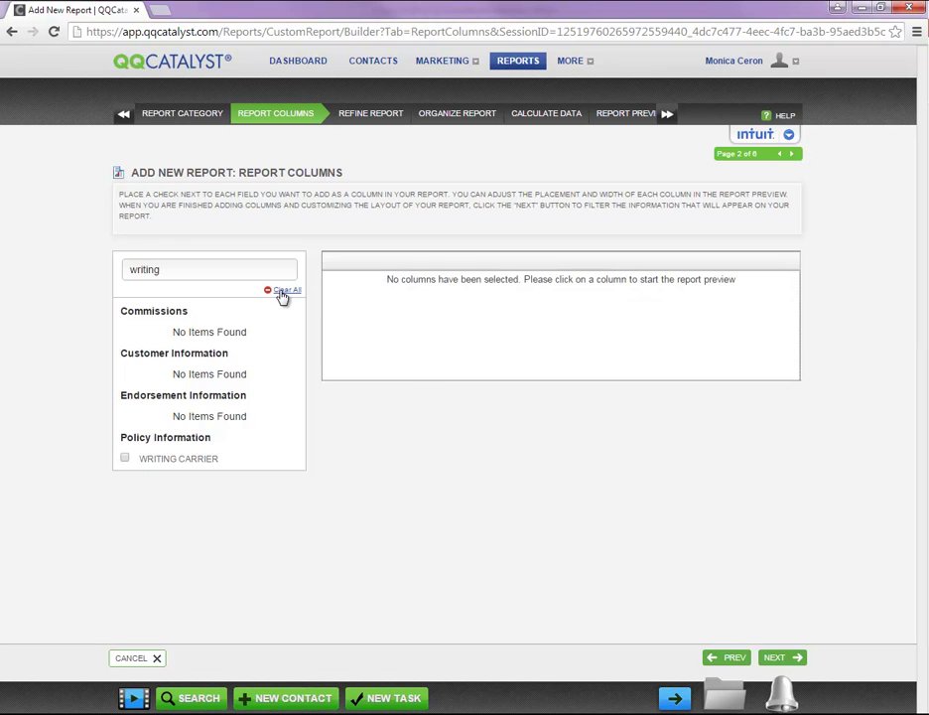
Add a filter when refining the report and review the columns it can filter by
left_click(363, 117)
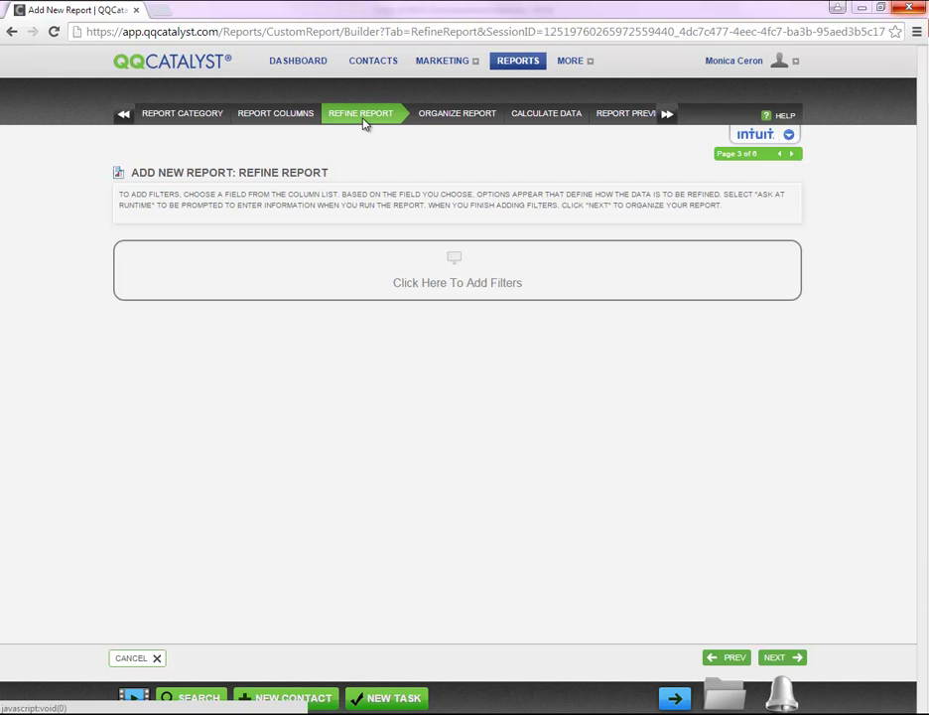
left_click(415, 262)
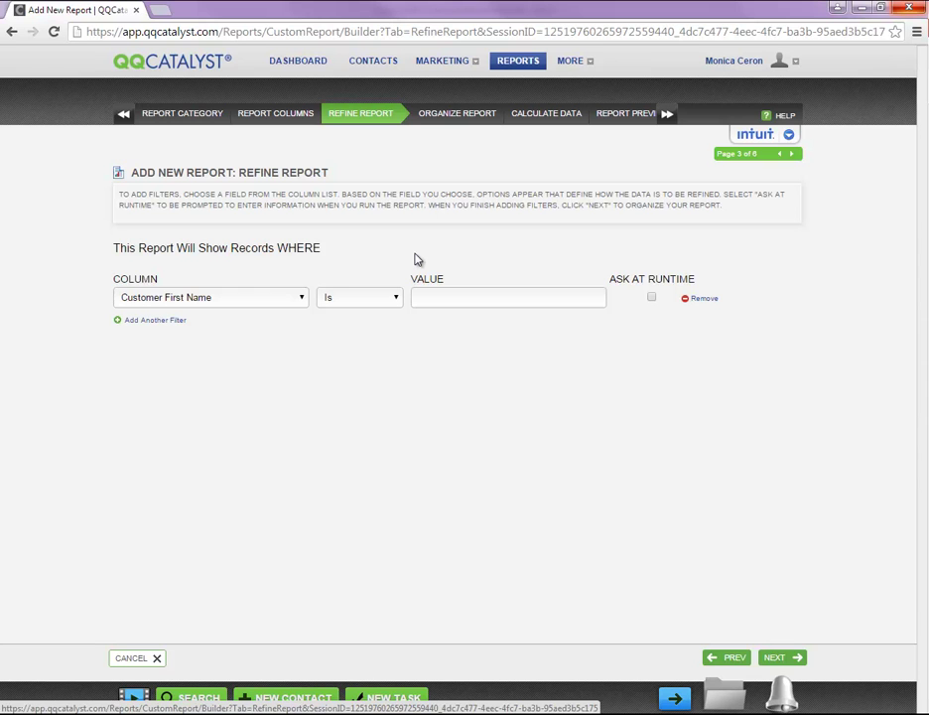
left_click(292, 300)
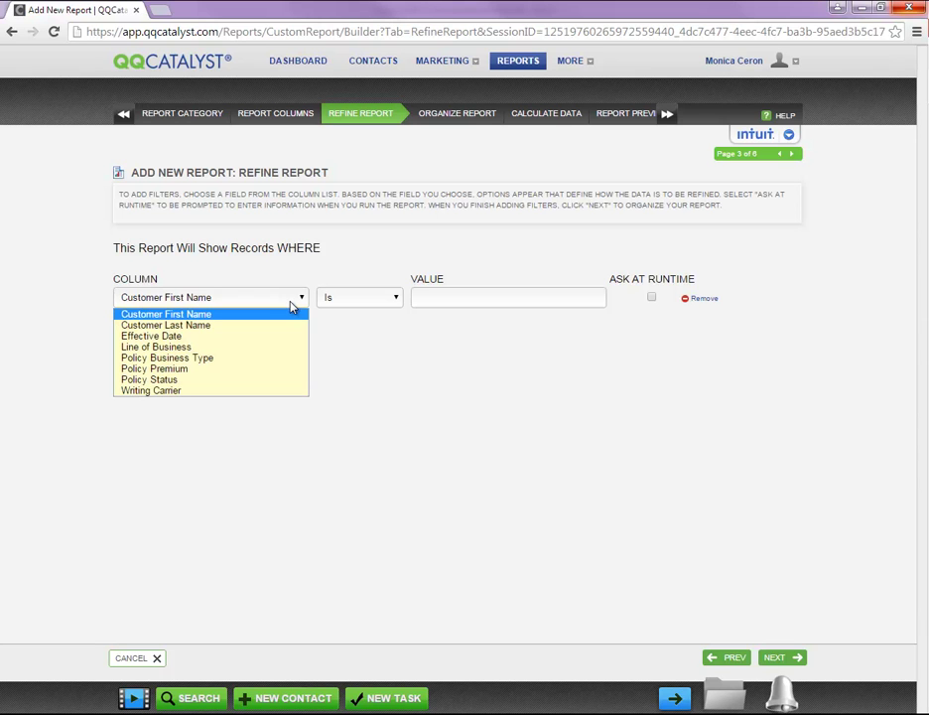
left_click(292, 307)
left_click(253, 303)
left_click(293, 115)
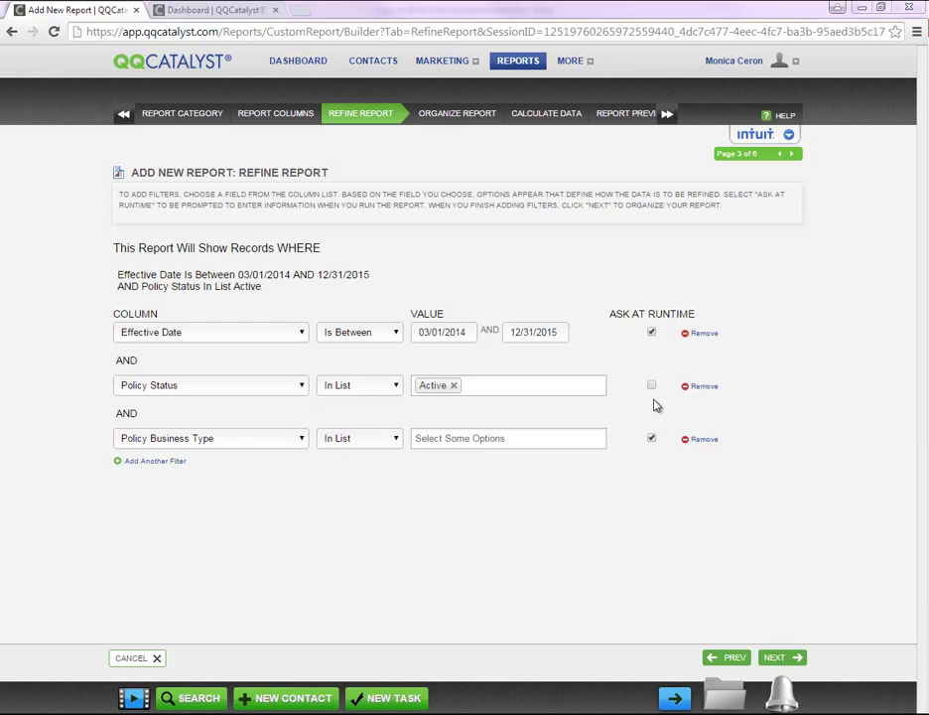
Set the Policy Business Type filter's values to New Business and Renewal
key("F11")
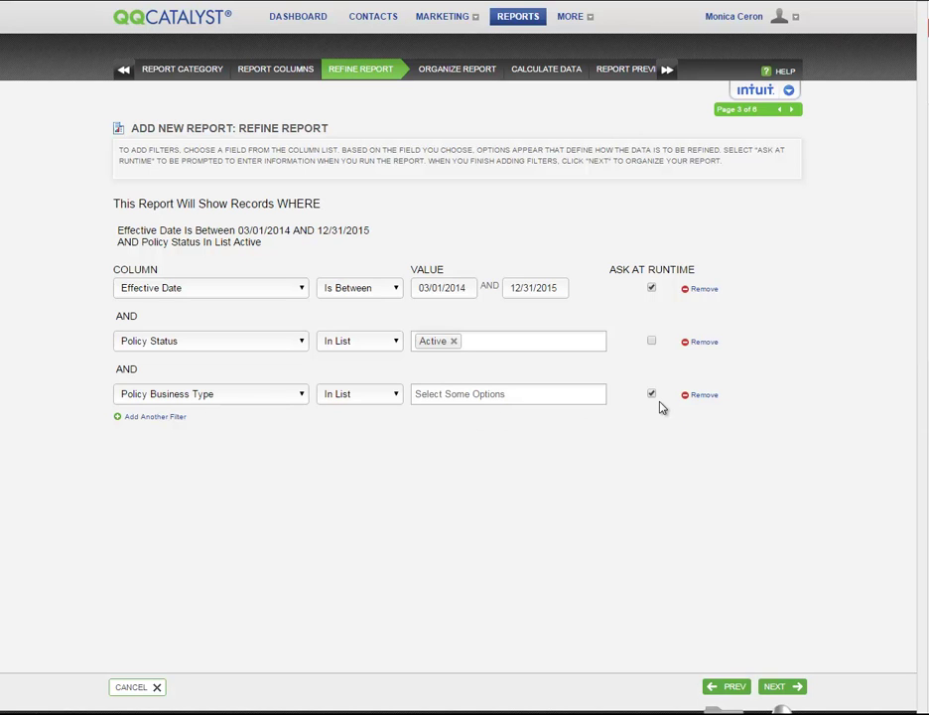
left_click(509, 394)
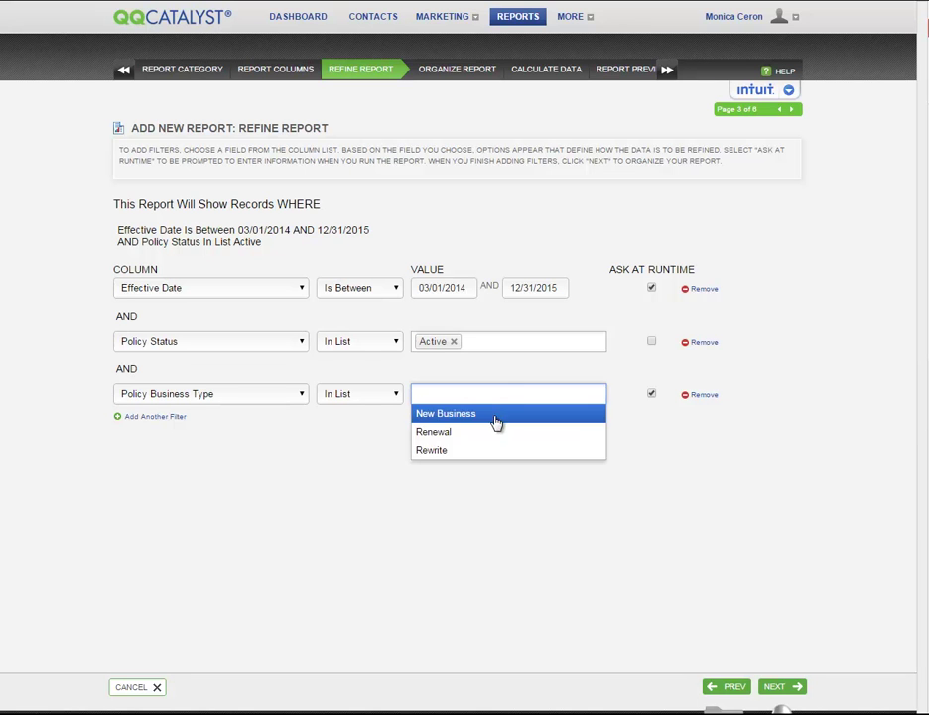
left_click(497, 422)
left_click(515, 405)
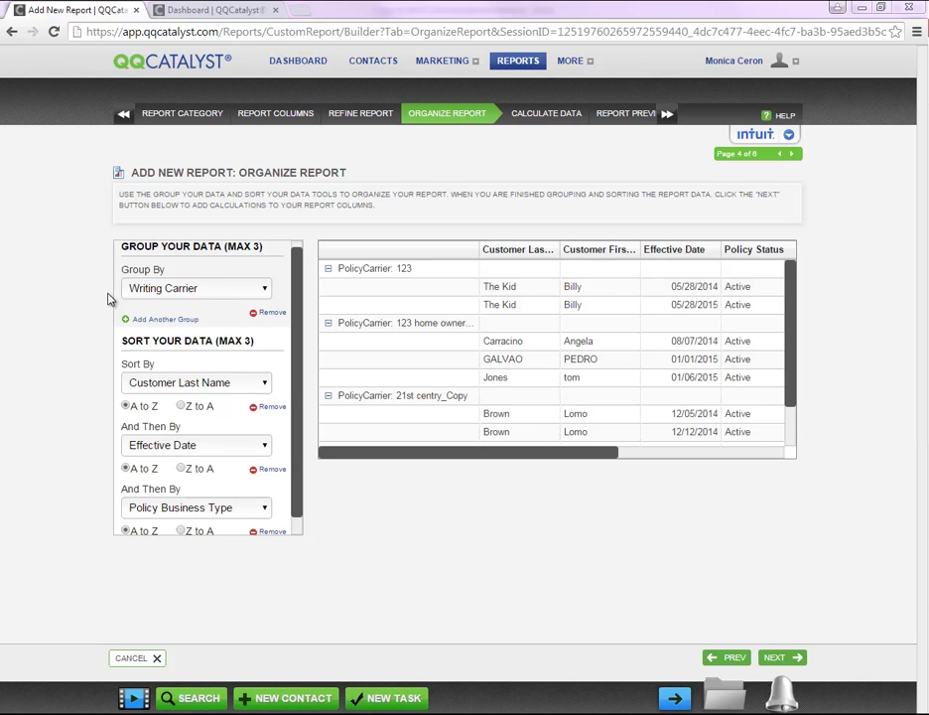
Sort the report by Customer Last Name from Z to A and calculate the Sum of Policy Premium
left_click(181, 406)
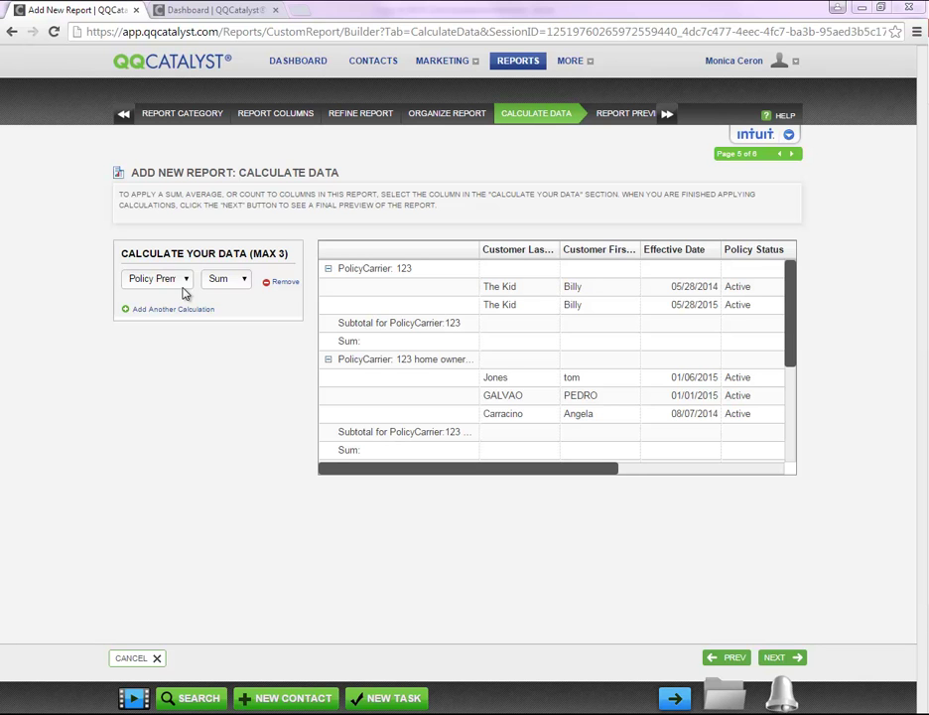
left_click(181, 285)
left_click(171, 306)
left_click(220, 285)
left_click(219, 303)
Save the report under the name Active Policies with Customer as the report type
left_click(612, 117)
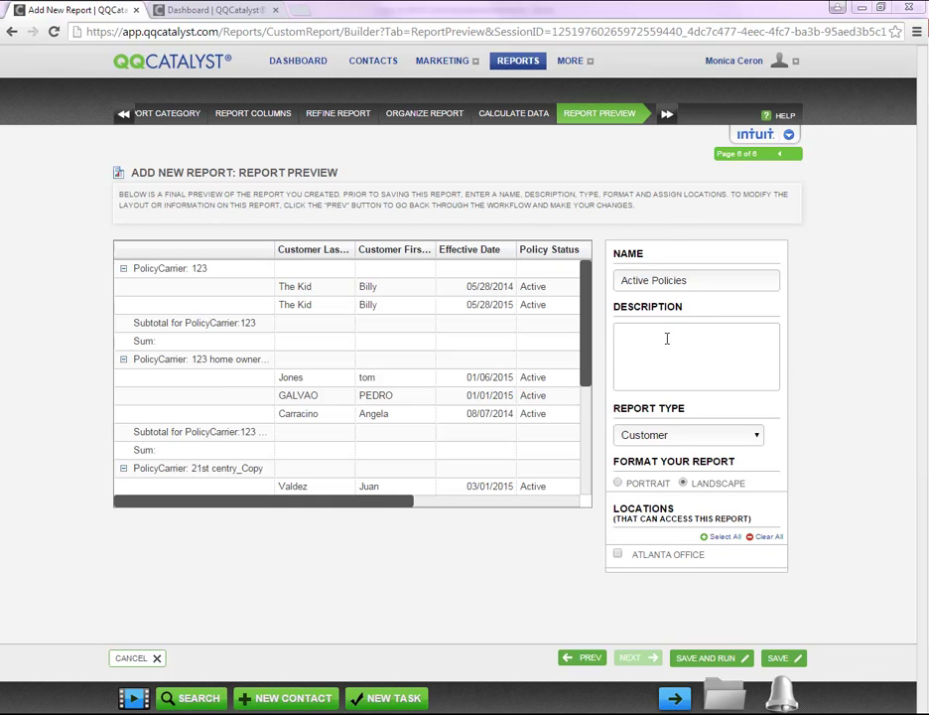
left_click(698, 439)
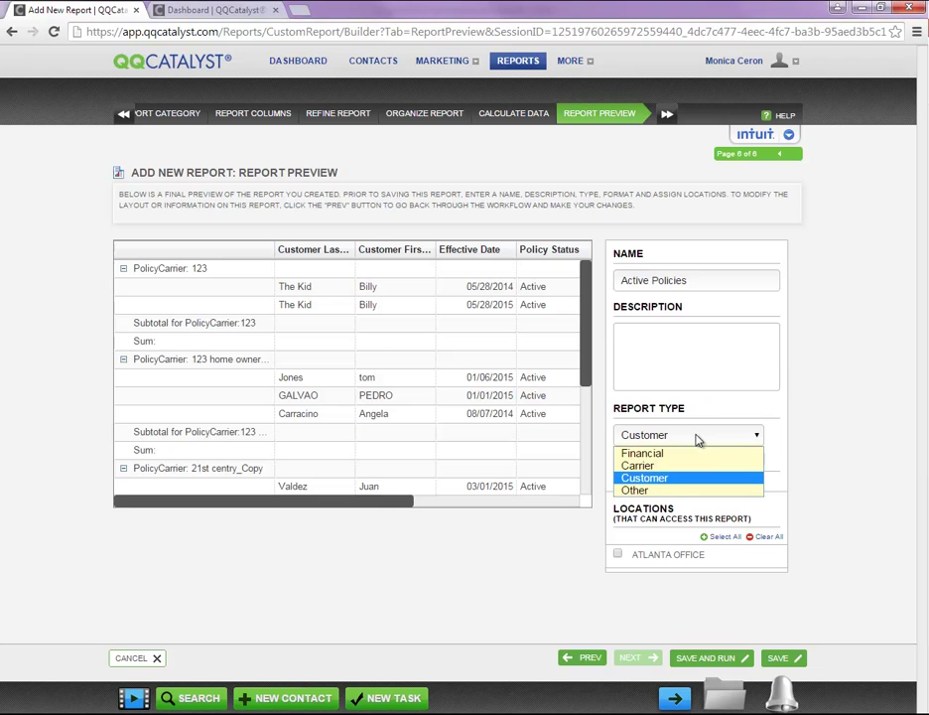
left_click(697, 440)
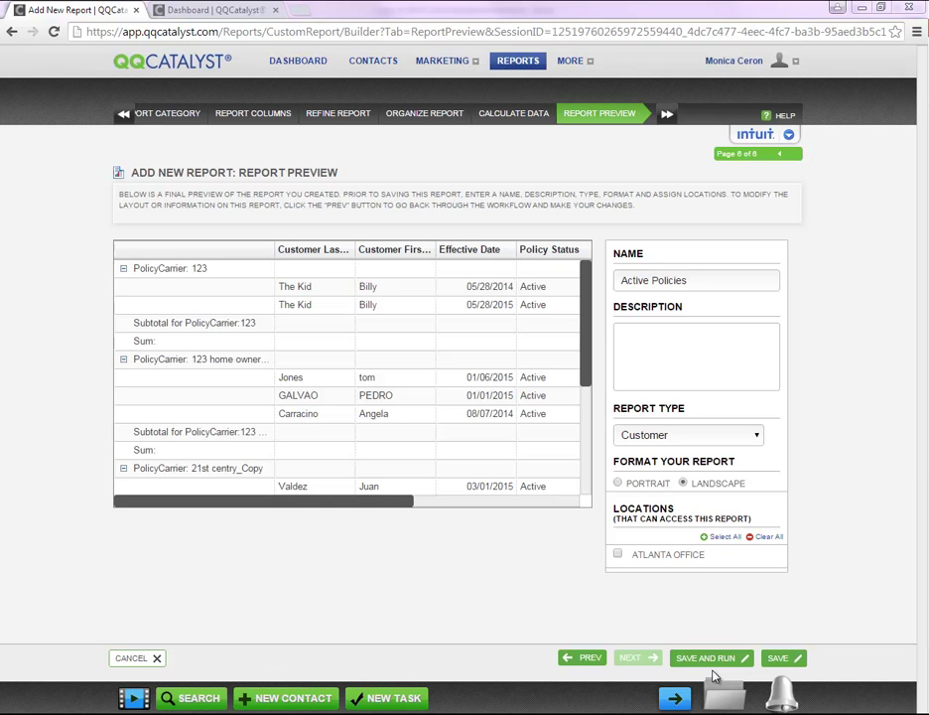
left_click(778, 658)
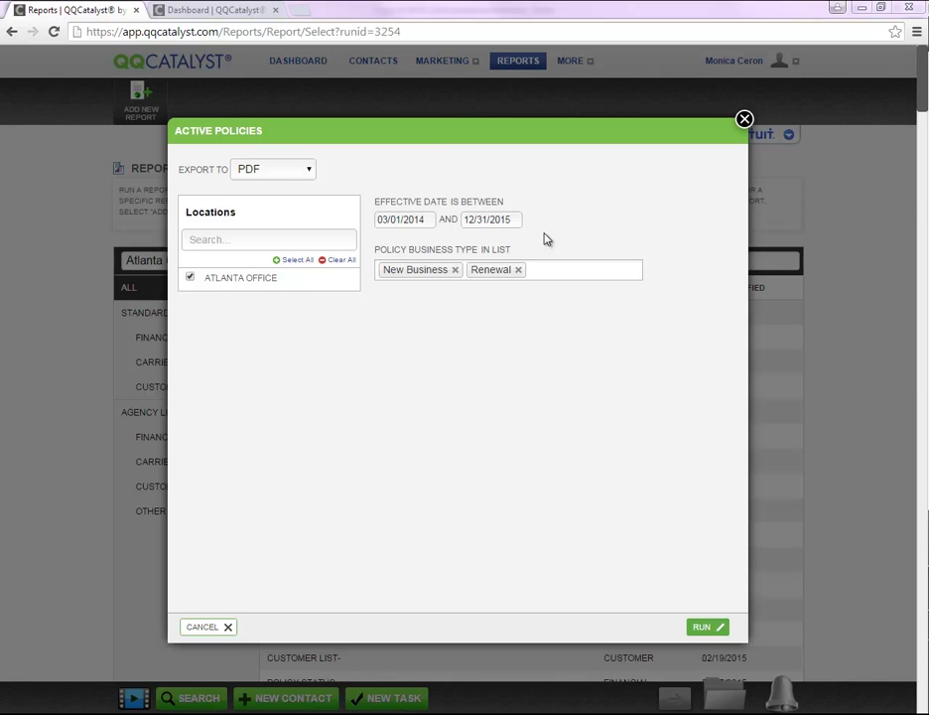
In the Active Policies run options, set the effective date range to start 03/05/2014 and remove Renewal from the policy business types
left_click(421, 223)
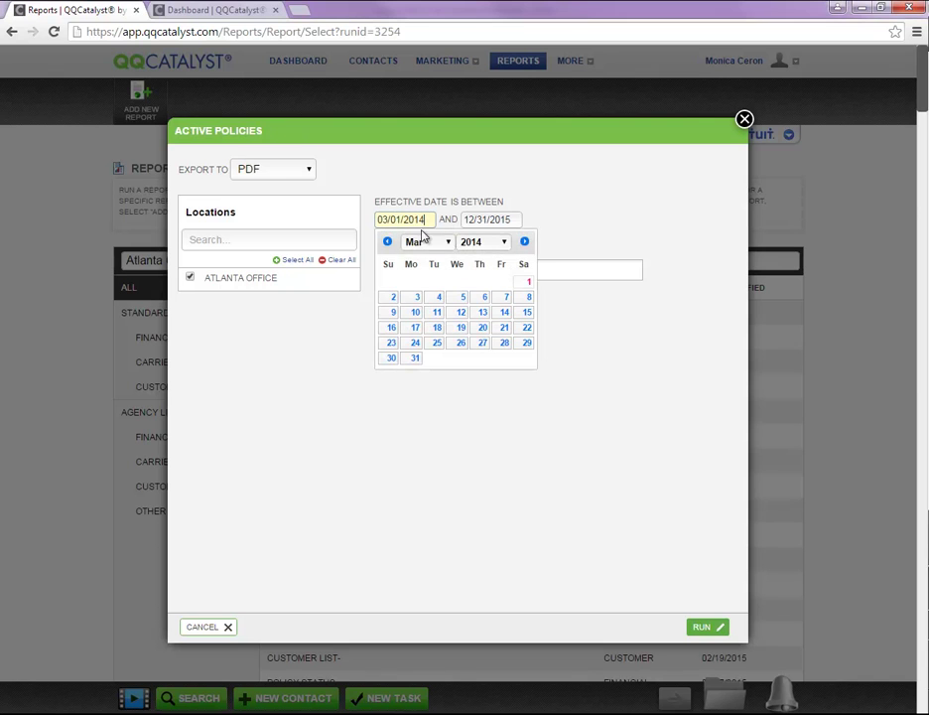
left_click(459, 302)
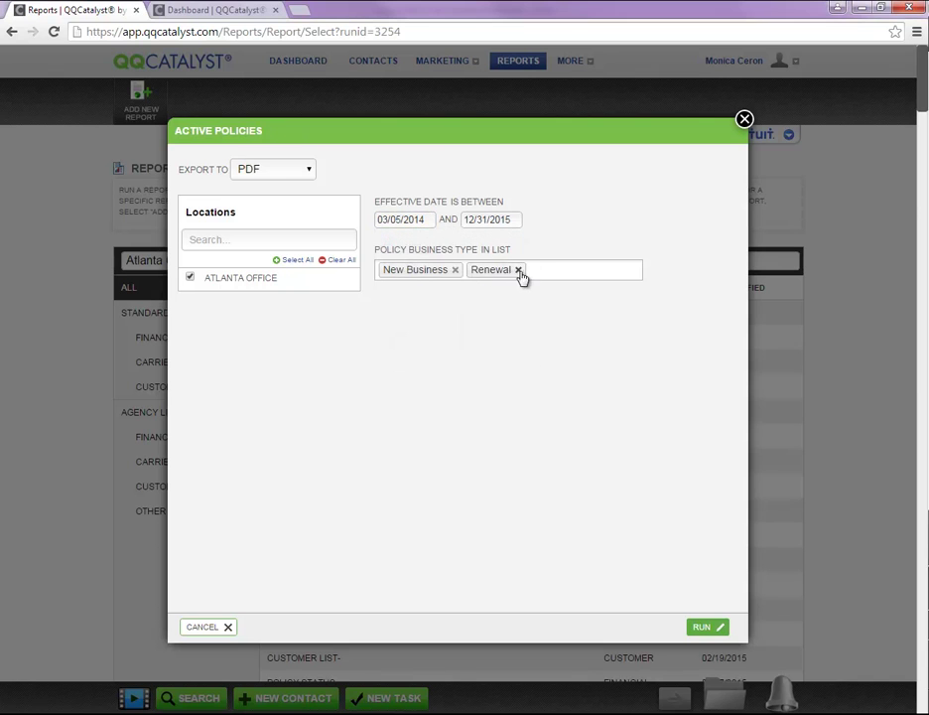
left_click(518, 269)
left_click(521, 326)
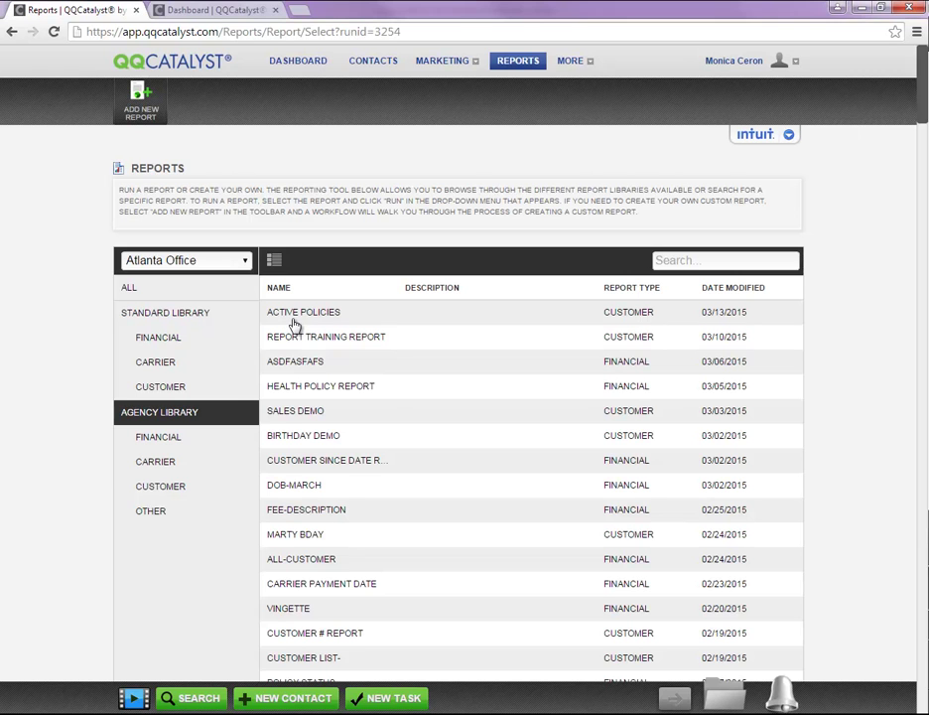
Show the available actions for the Active Policies report in the Agency Library
left_click(295, 324)
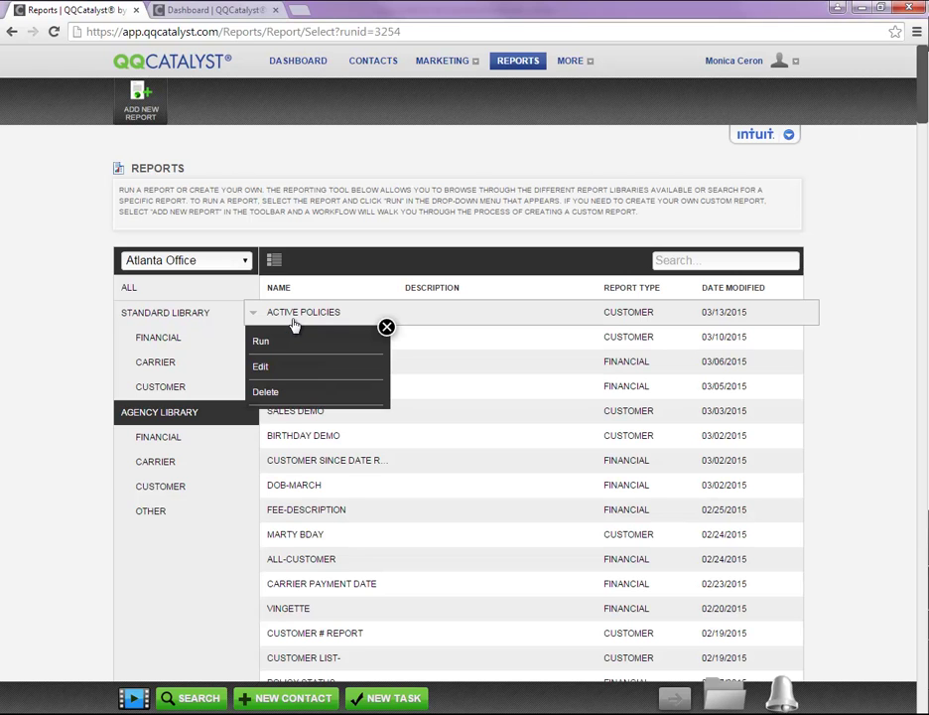